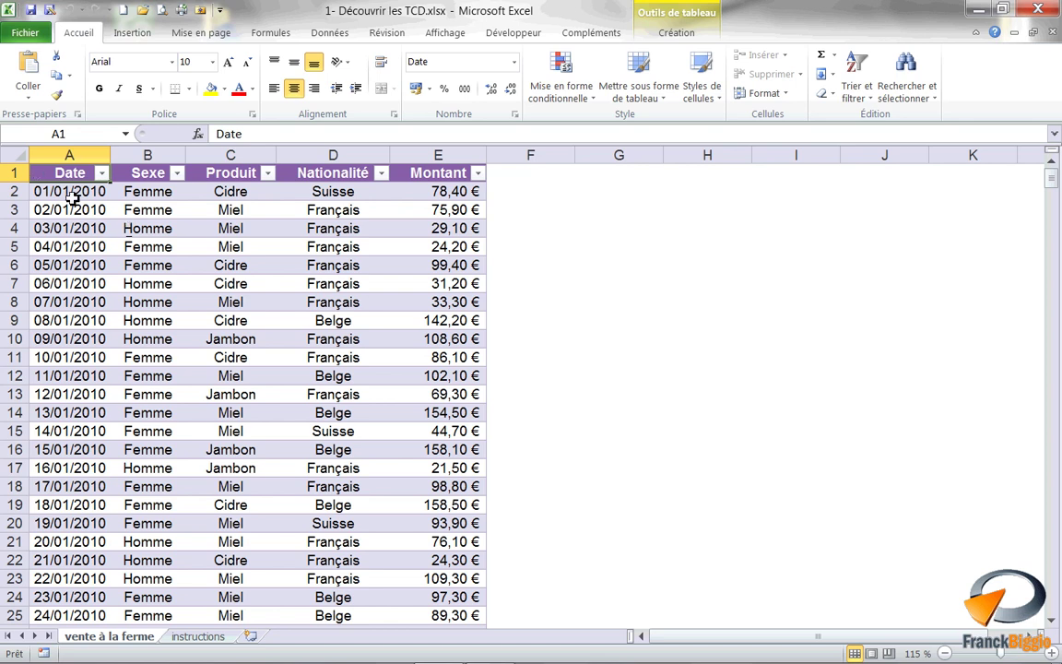
Start a pivot table from the Liste_des_ventes table, placed on a new worksheet.
click(70, 165)
click(79, 178)
click(144, 37)
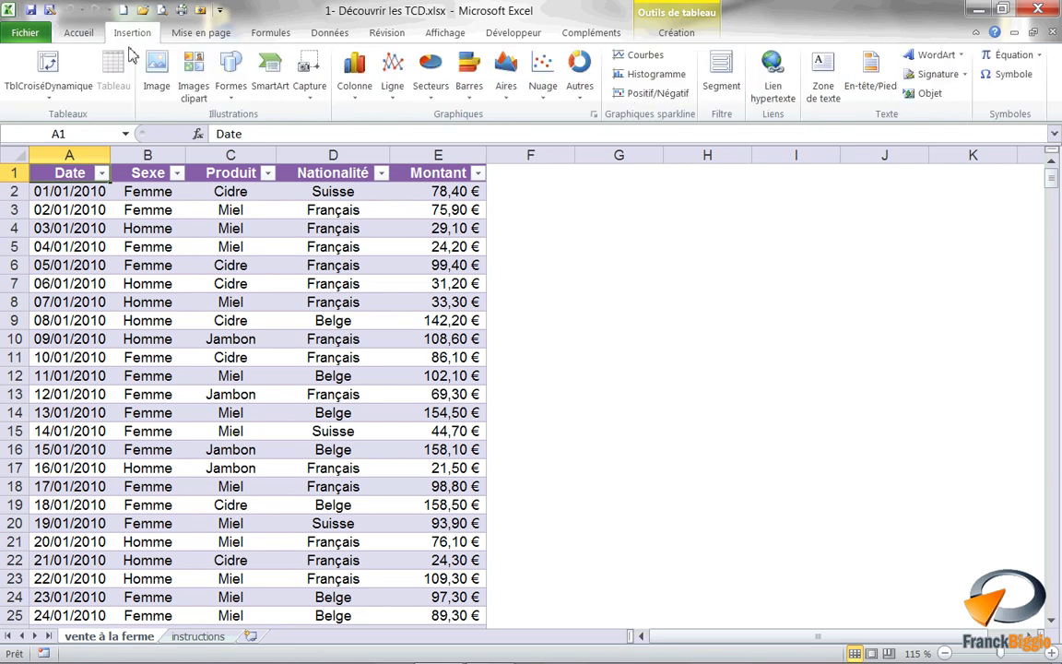
click(51, 75)
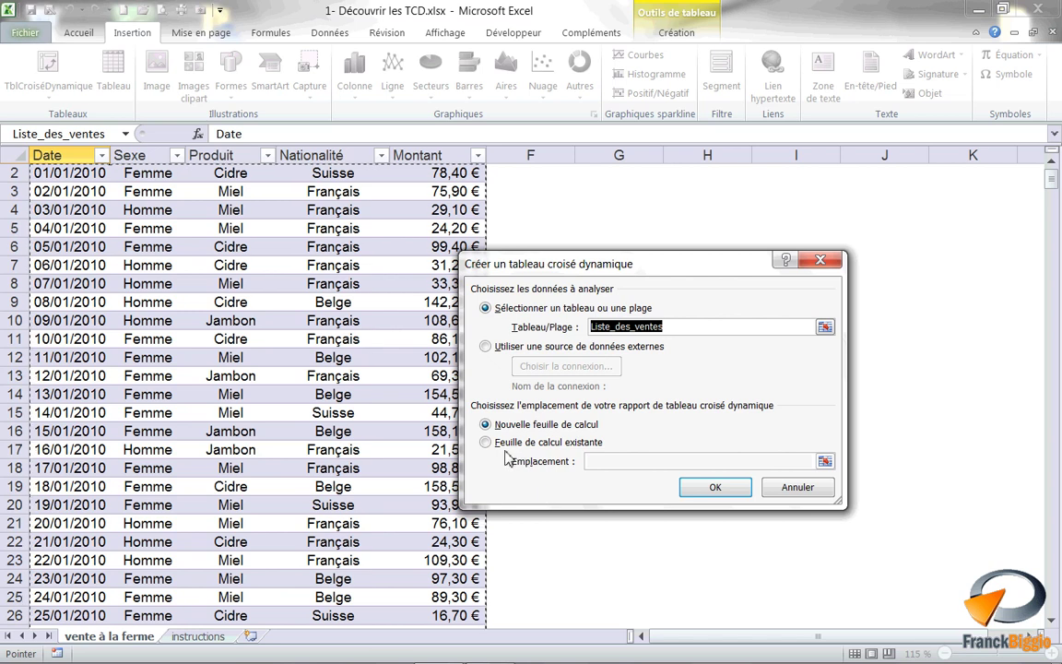
Create the pivot table with Montant summed in Valeurs and Date as row labels.
click(709, 489)
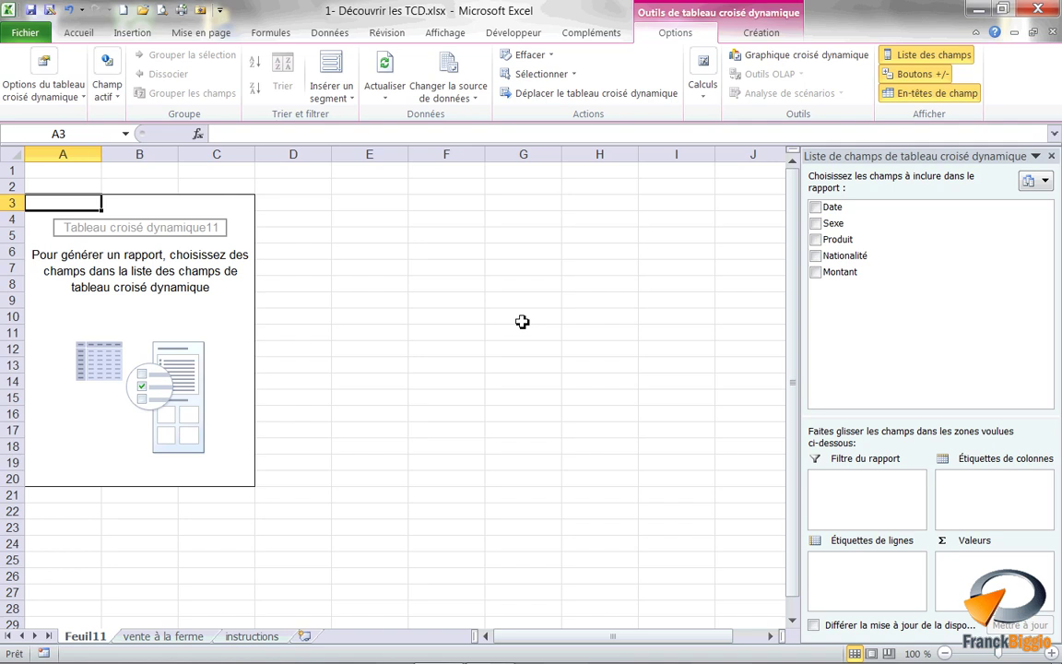
mouse_move(840, 272)
drag(846, 281, 994, 578)
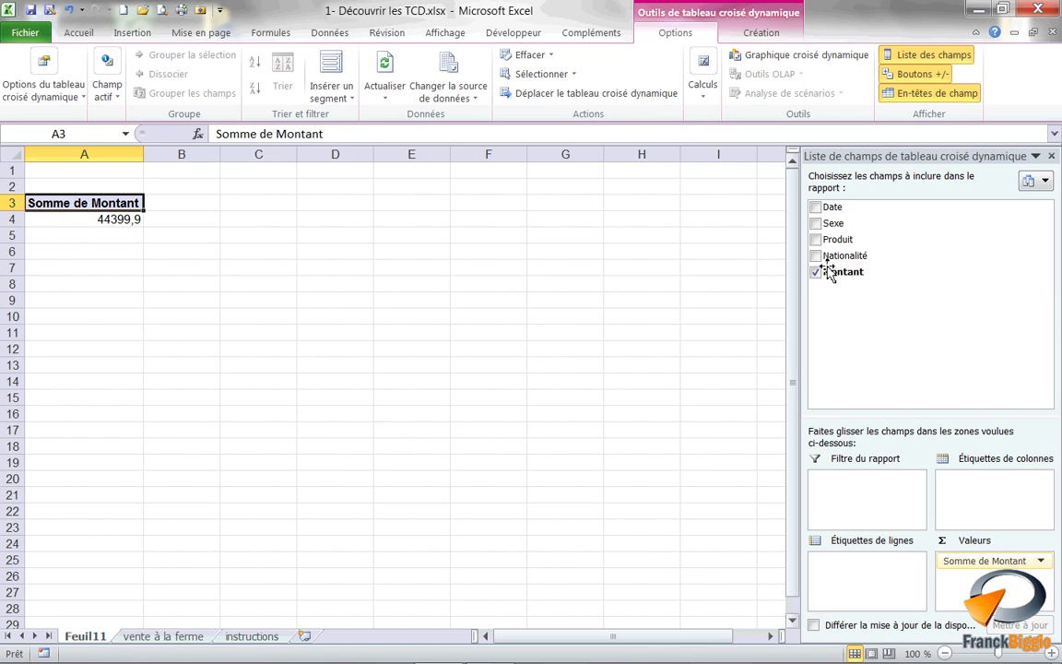
mouse_move(832, 207)
mouse_down()
mouse_move(936, 545)
mouse_move(871, 570)
mouse_up()
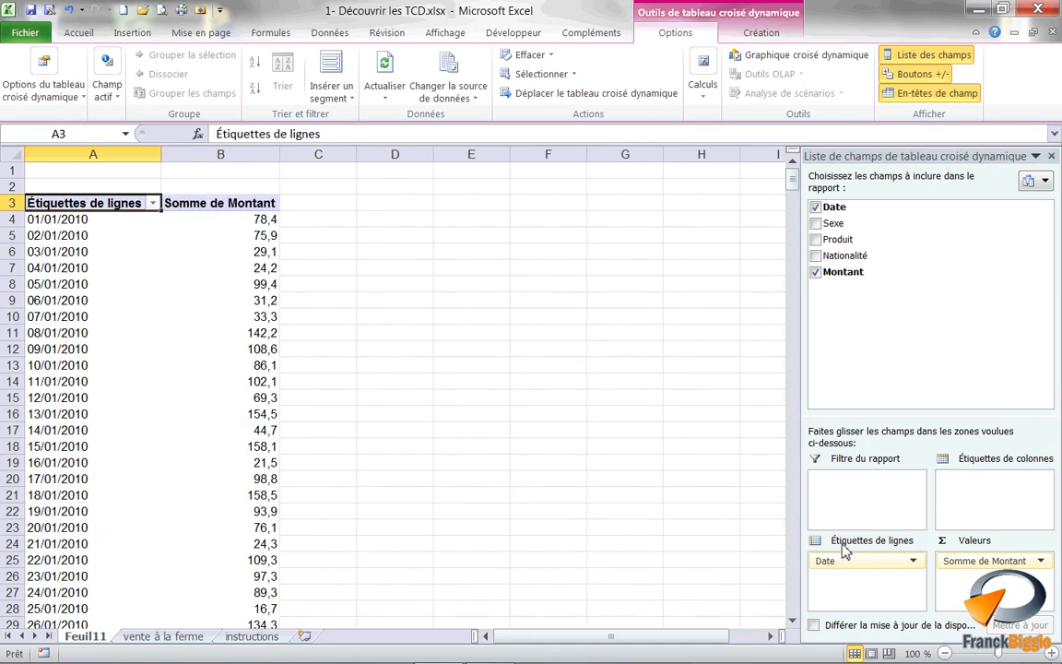
click(73, 302)
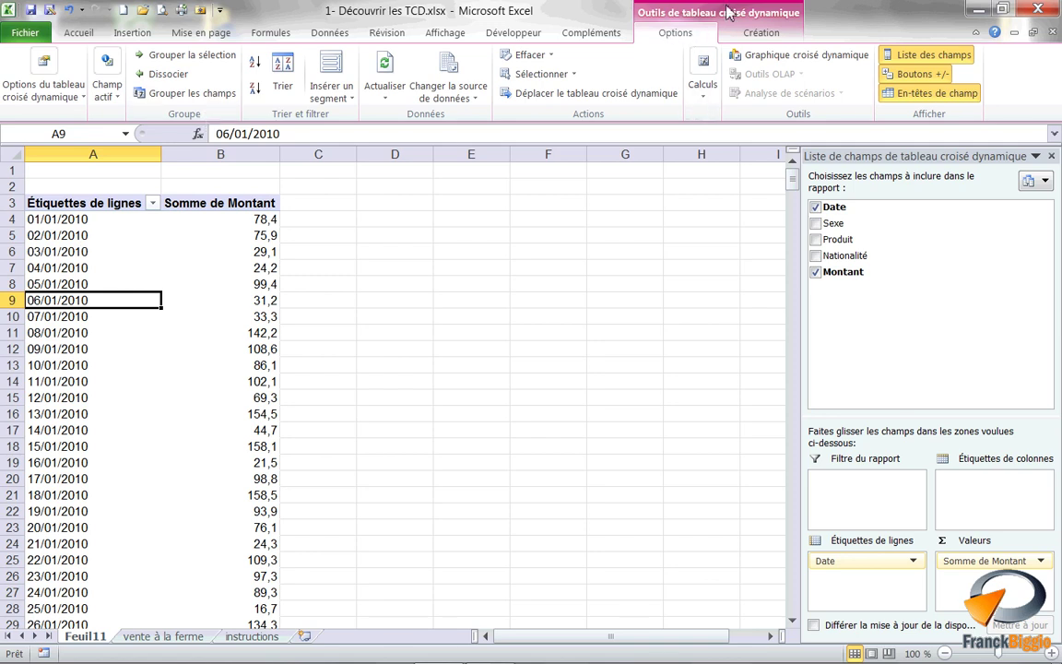
Group the pivot table's date rows by Mois and Années.
click(170, 96)
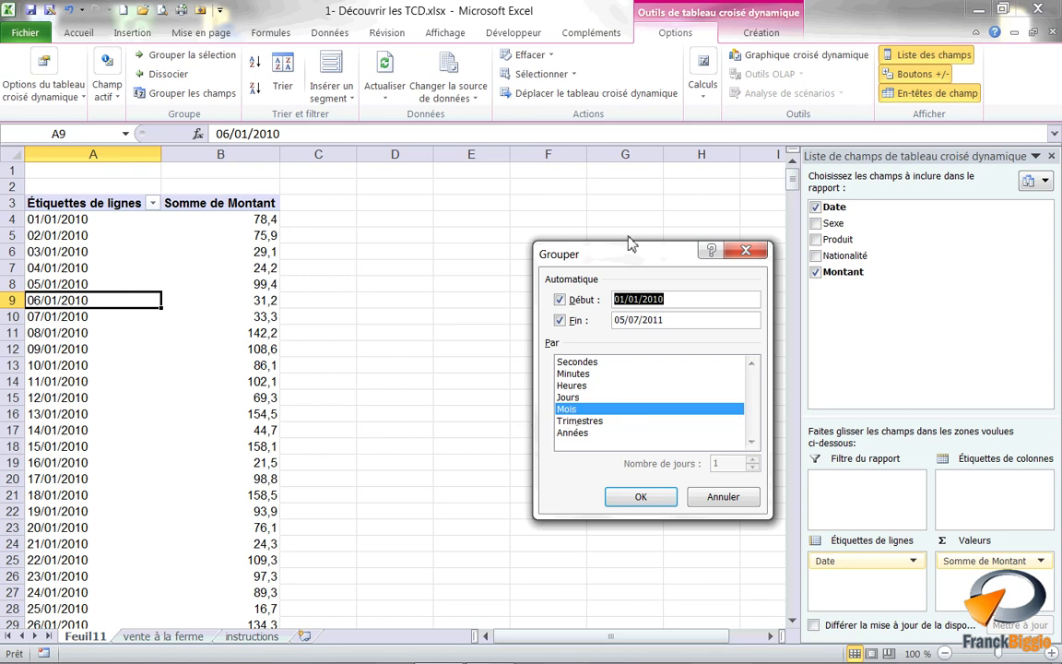
drag(557, 254, 417, 211)
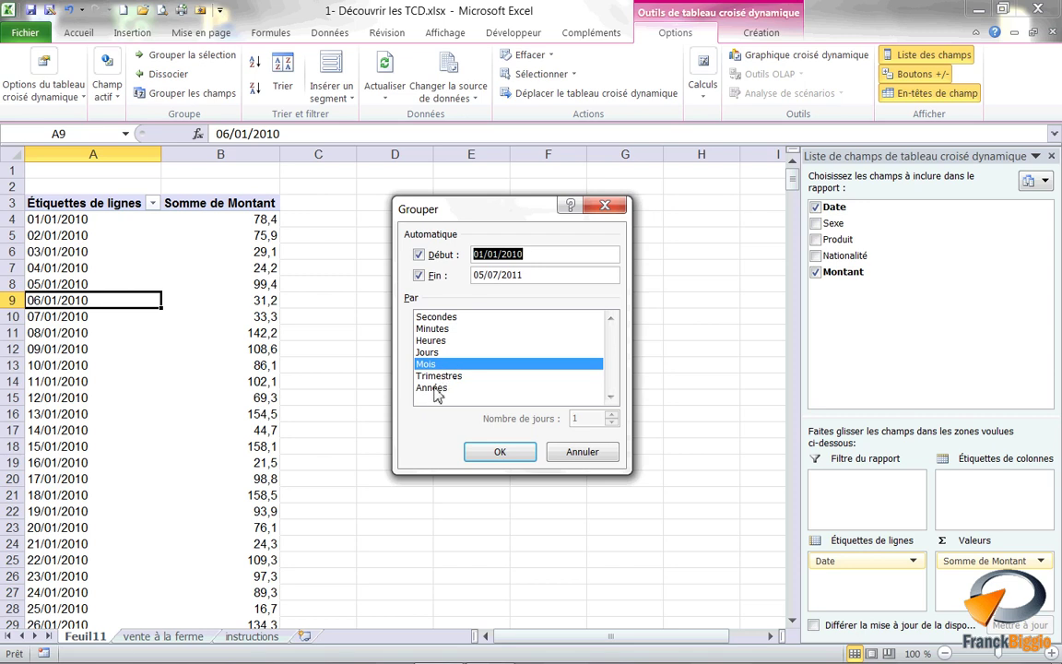
click(434, 389)
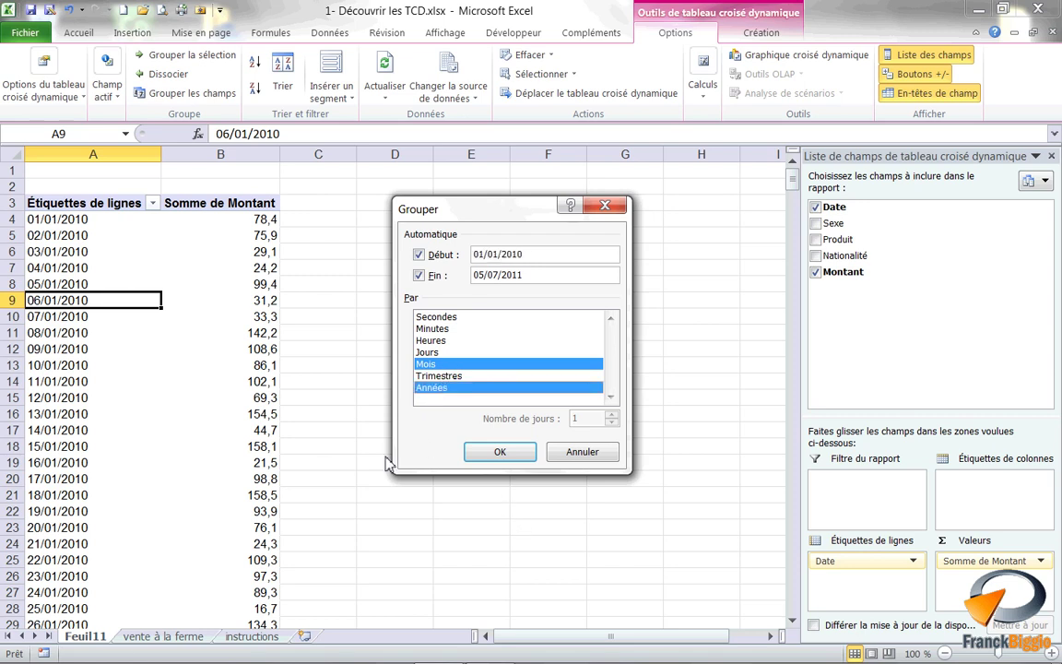
click(501, 454)
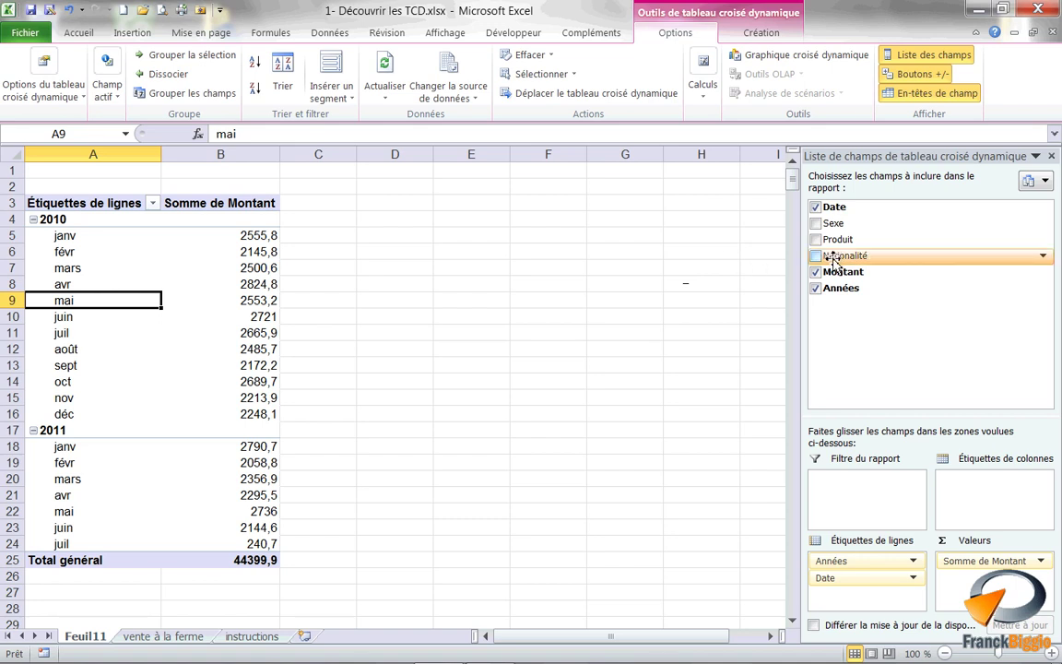
Put Nationalité in the column labels to get Belge, Français and Suisse columns.
drag(832, 258, 993, 510)
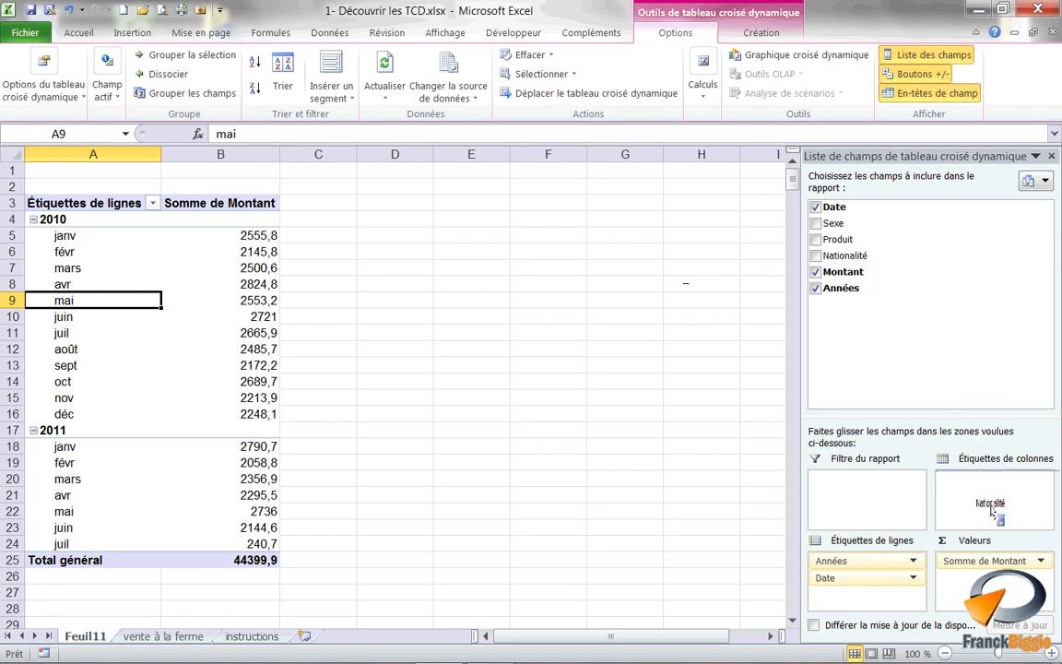
drag(993, 509, 990, 505)
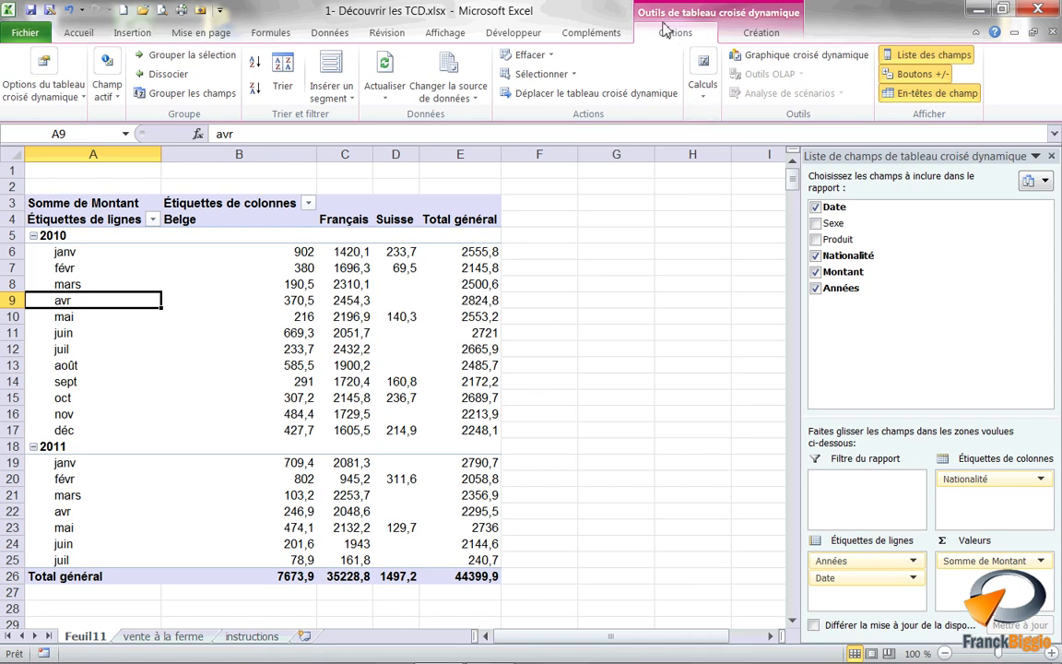
Insert a slicer for the Années field and place it beside the pivot table near column F.
click(341, 92)
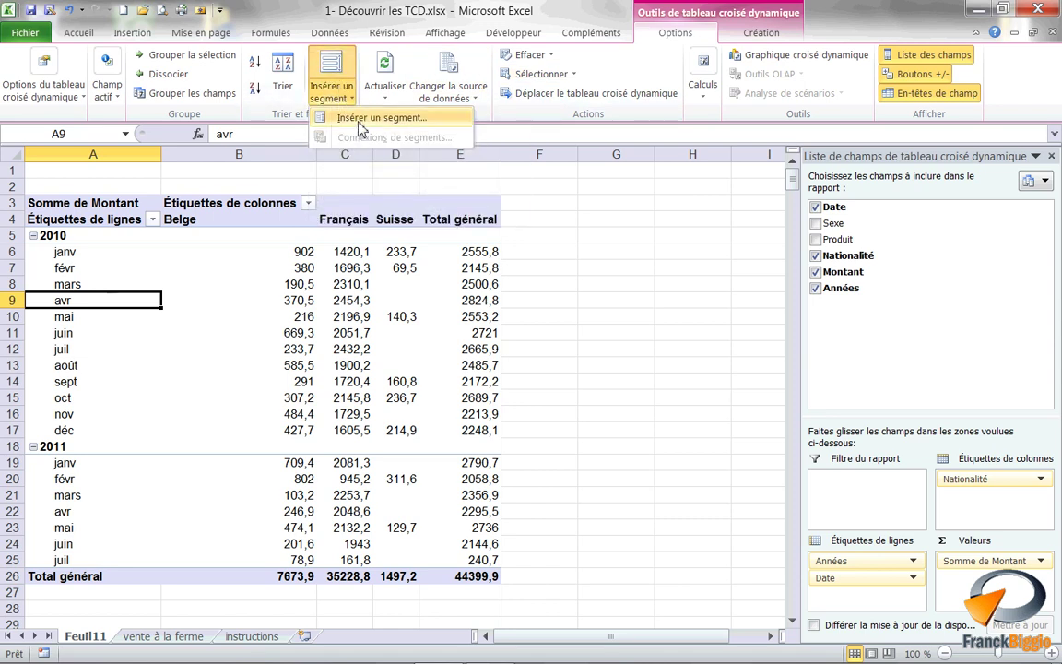
click(360, 116)
drag(561, 189, 541, 156)
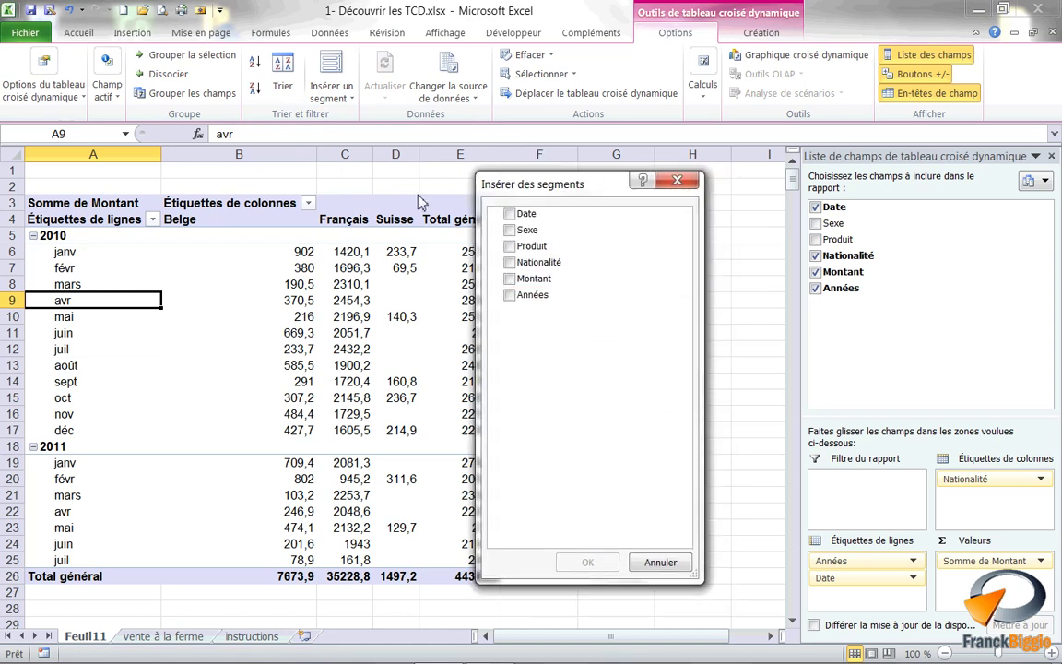
click(510, 295)
click(598, 563)
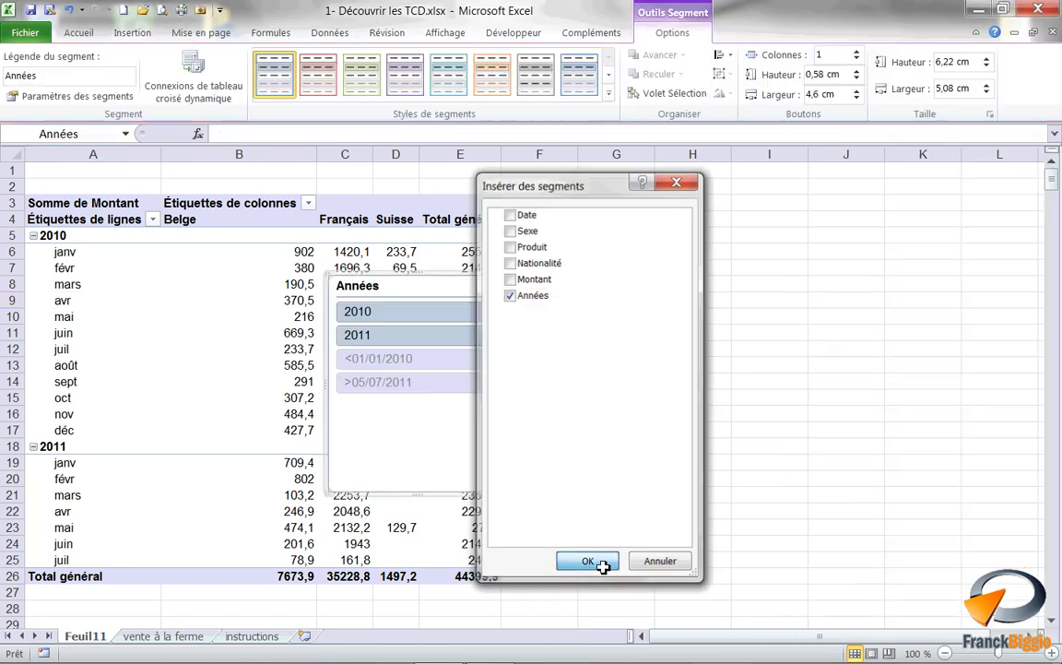
drag(443, 295, 637, 208)
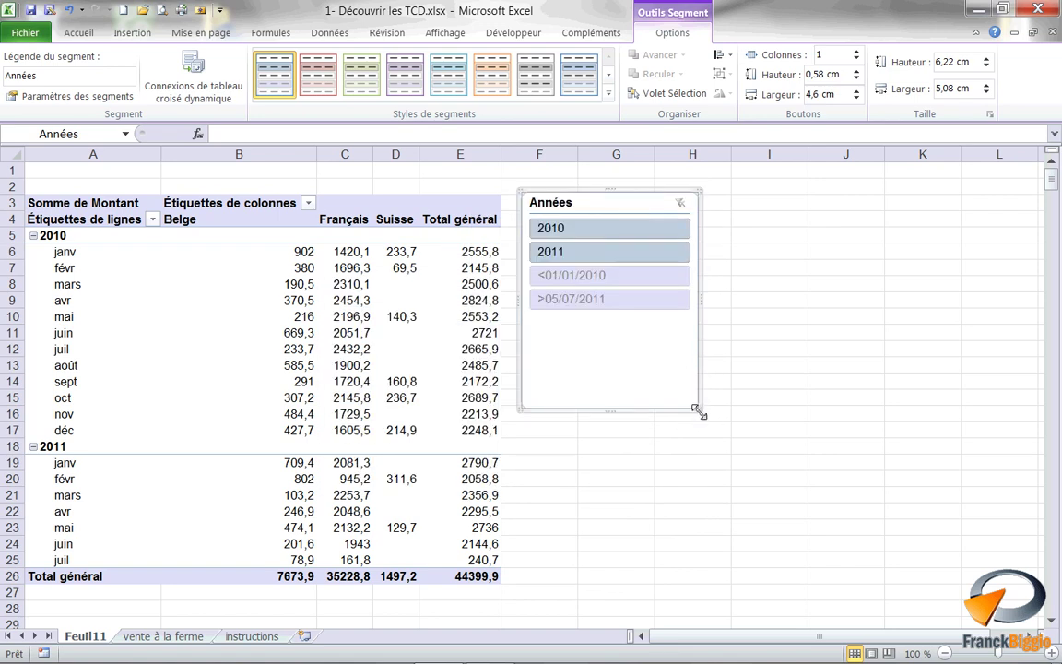
Shrink the Années slicer to a small box and apply the orange slicer style.
drag(697, 411, 592, 270)
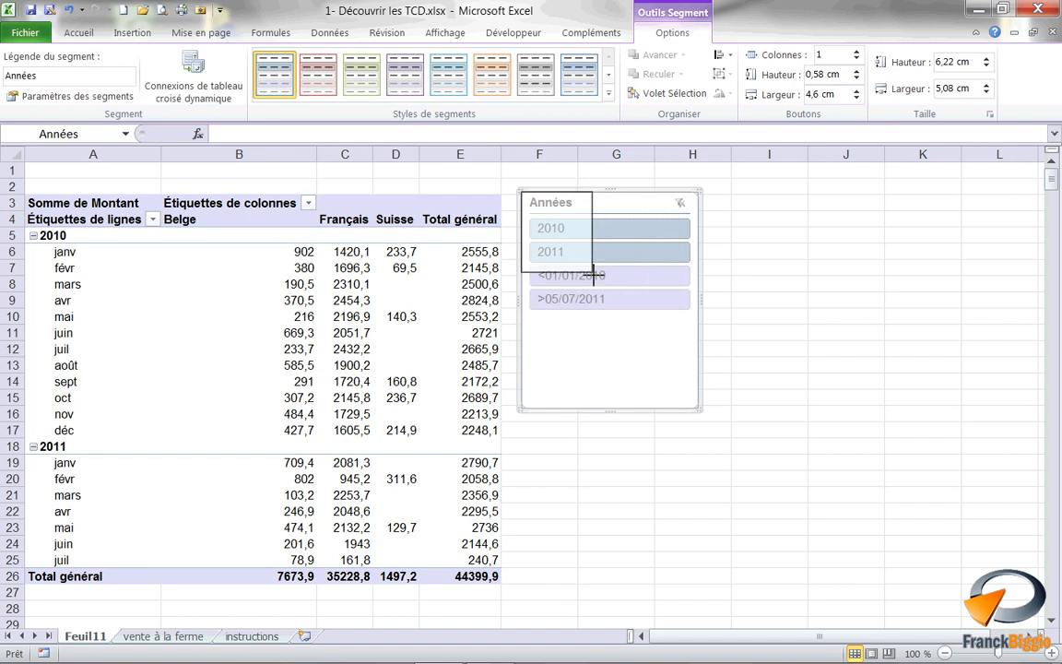
drag(592, 270, 618, 293)
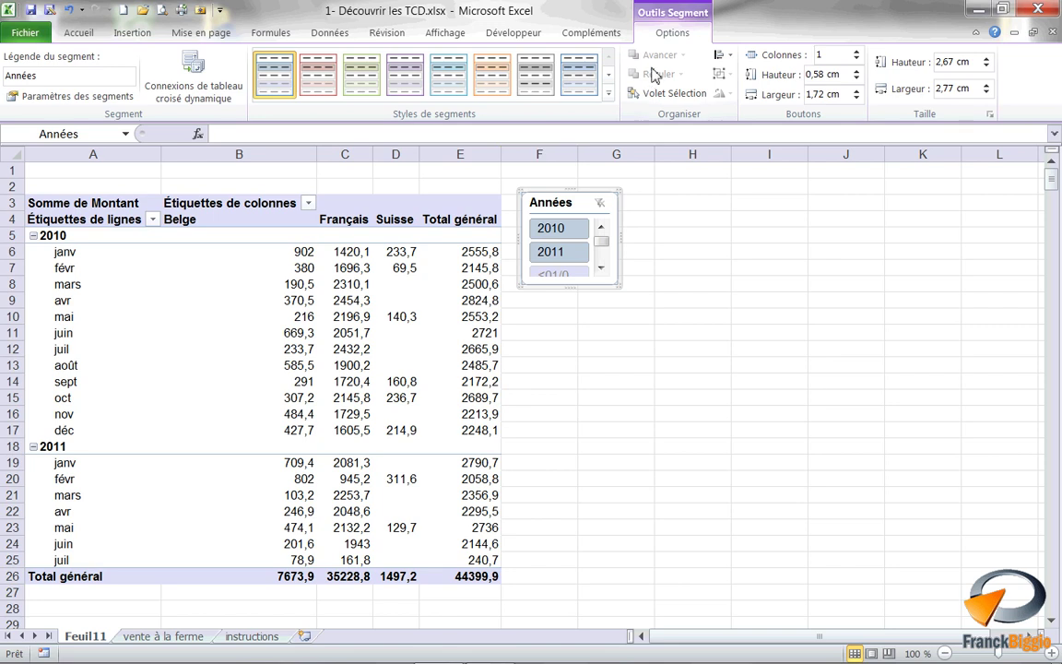
click(491, 73)
drag(564, 221, 565, 228)
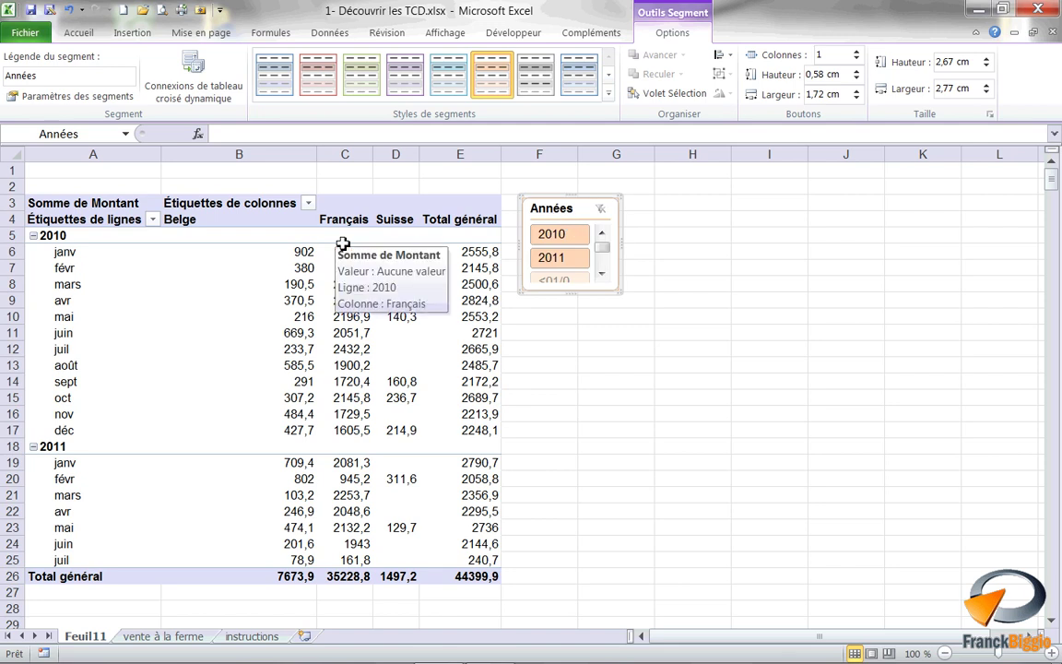
Filter the pivot table to 2010 with the Années slicer, giving a 29776,7 grand total.
click(558, 235)
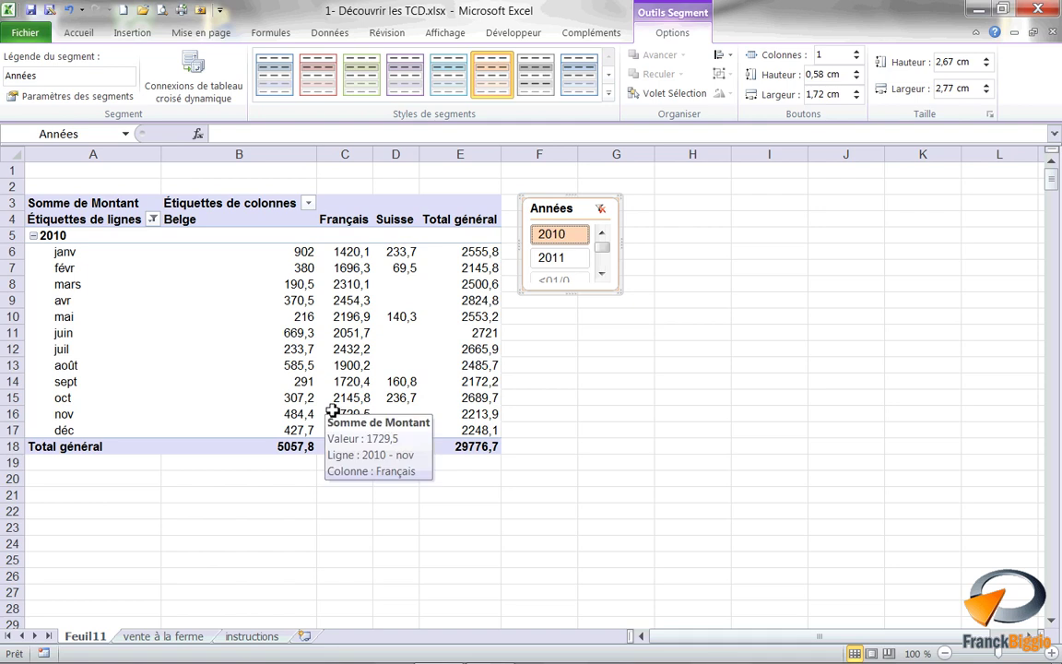
click(279, 247)
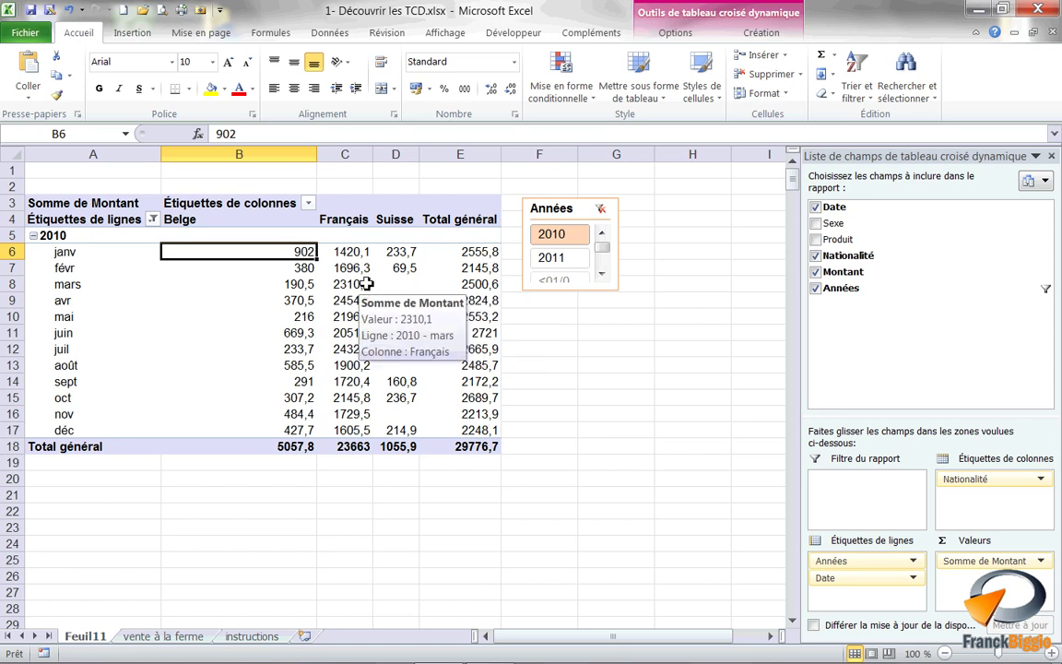
click(671, 35)
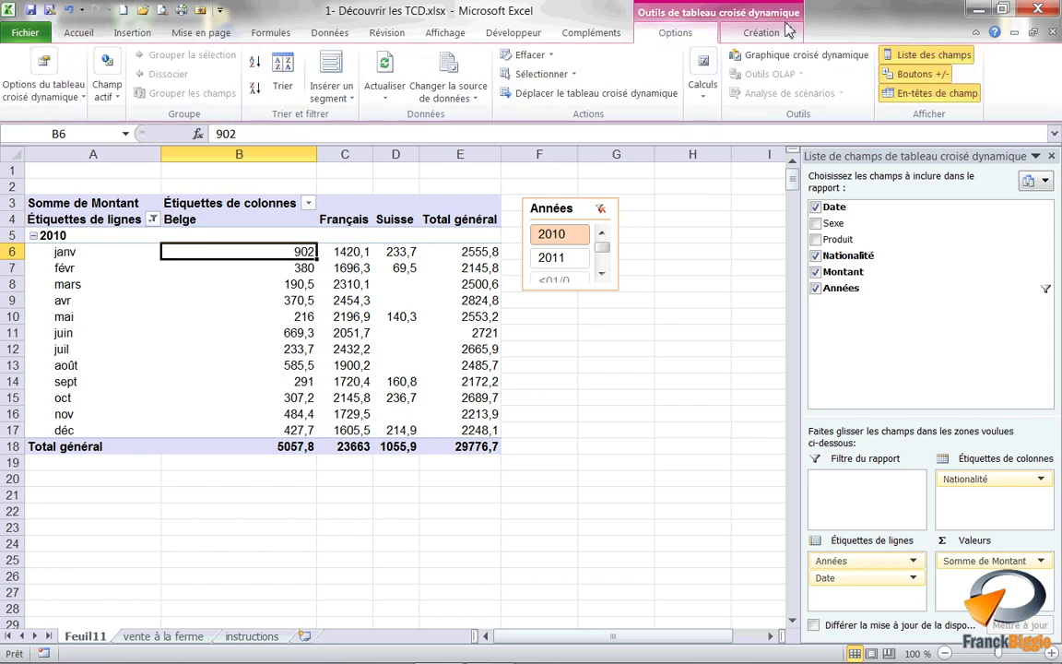
Show values as Différence en % par rapport, with base field Date and base item (précédent).
click(703, 89)
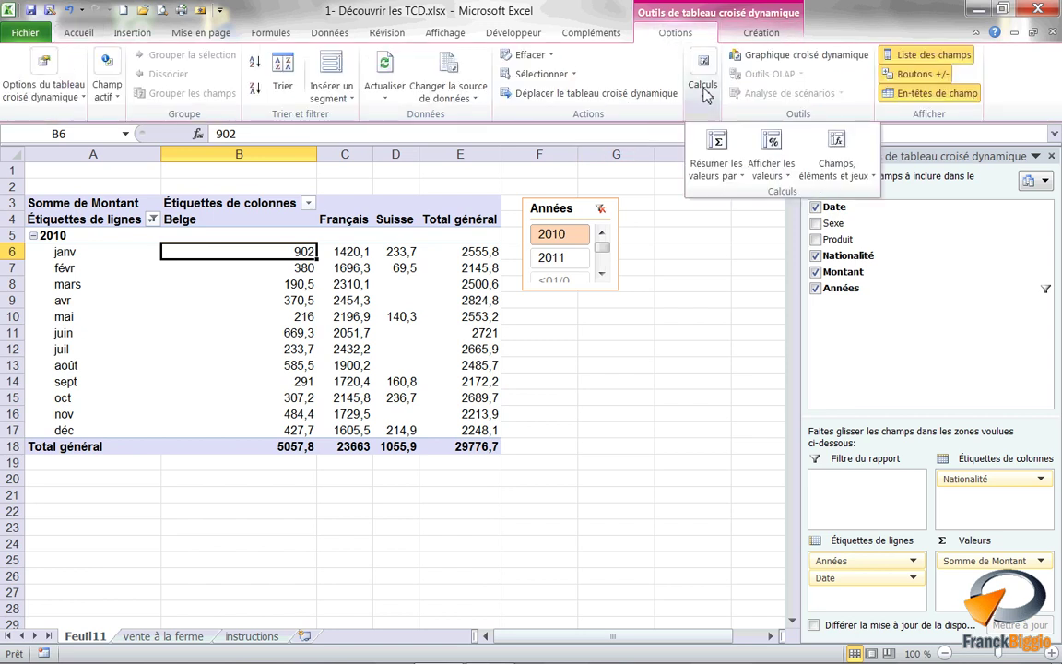
click(783, 175)
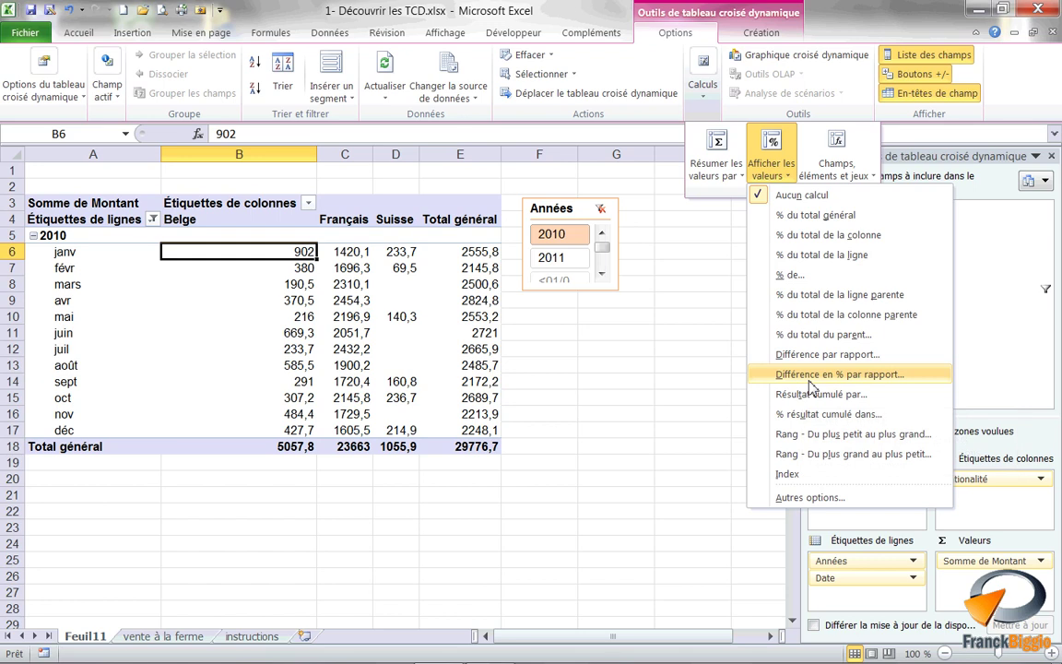
click(811, 385)
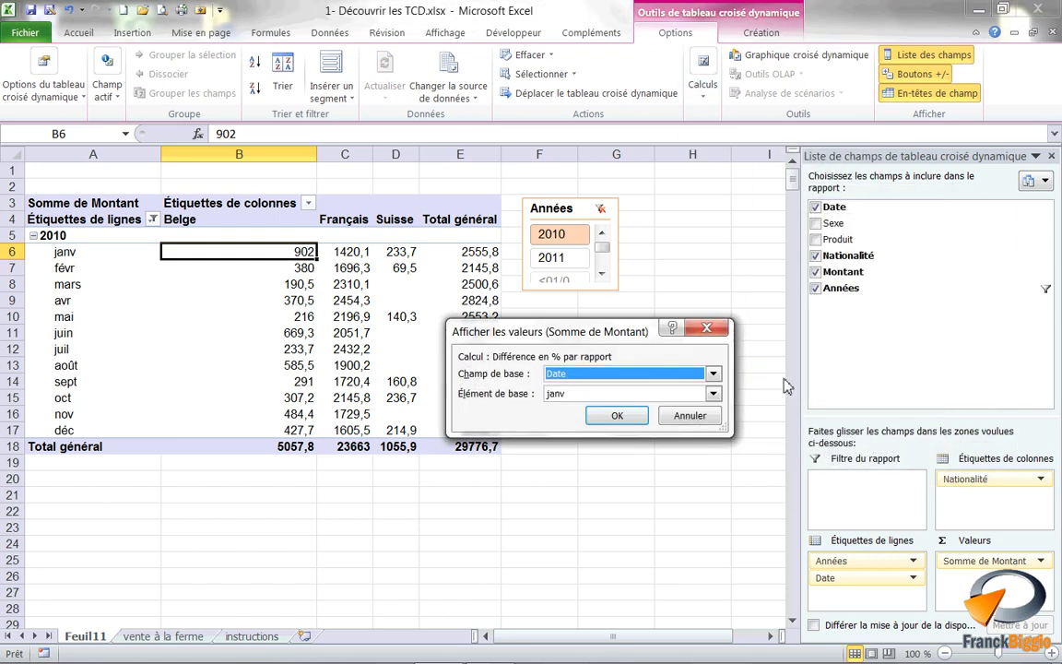
mouse_move(543, 297)
mouse_down()
mouse_move(590, 311)
mouse_move(568, 283)
mouse_up()
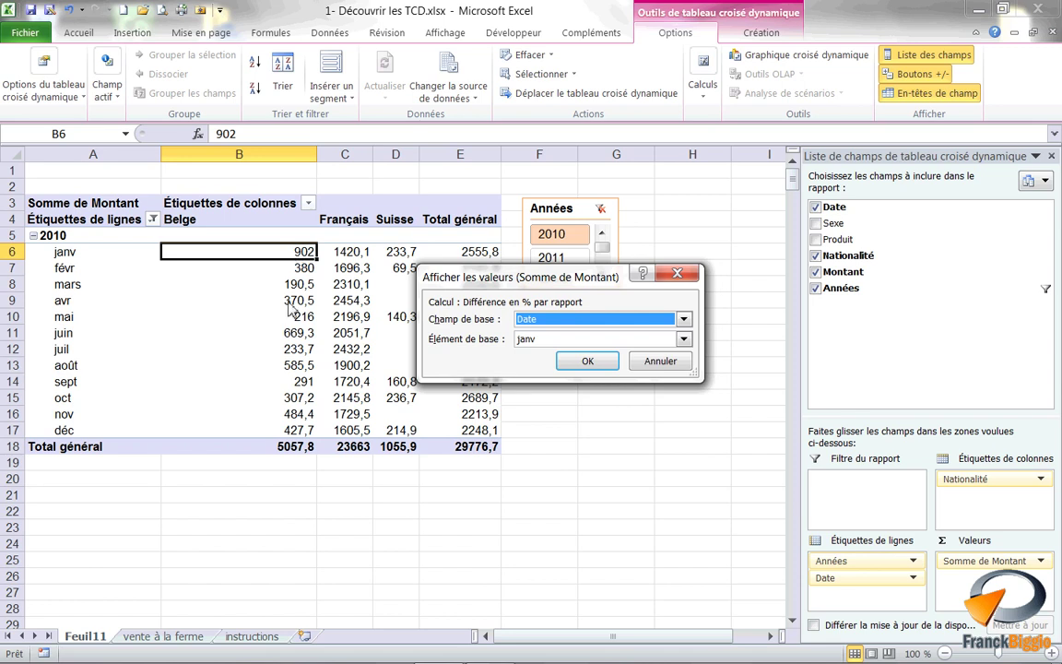
click(554, 327)
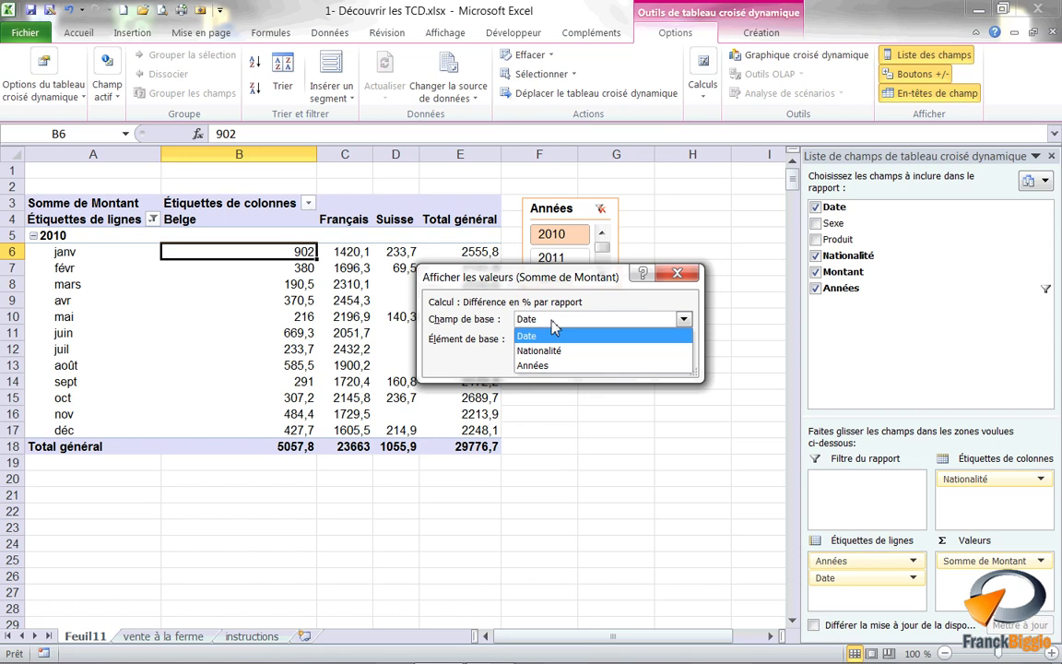
click(552, 323)
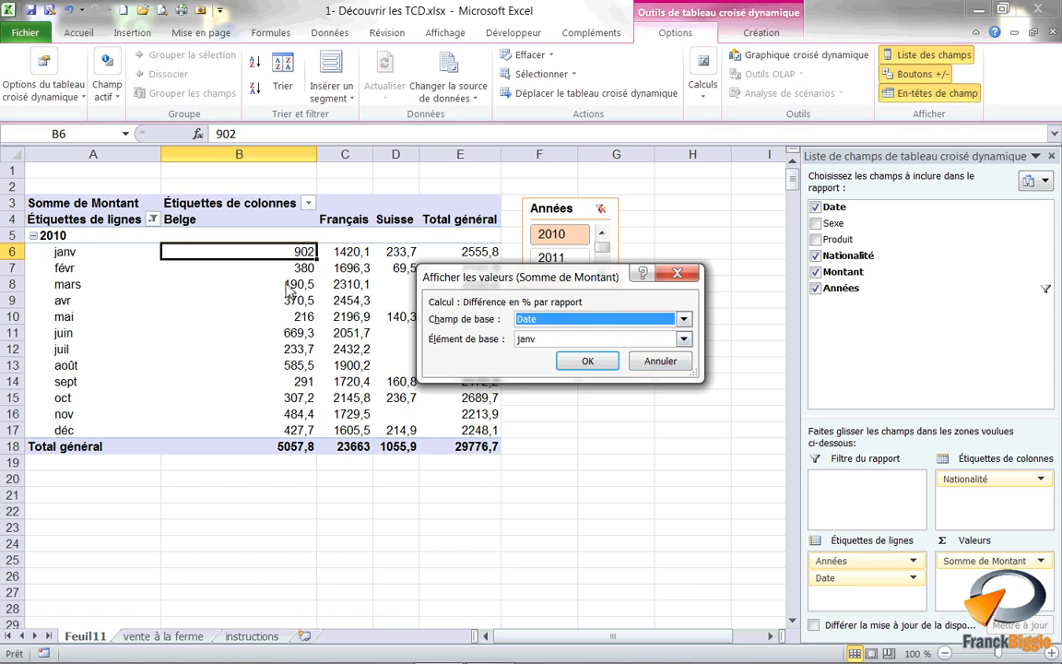
click(683, 340)
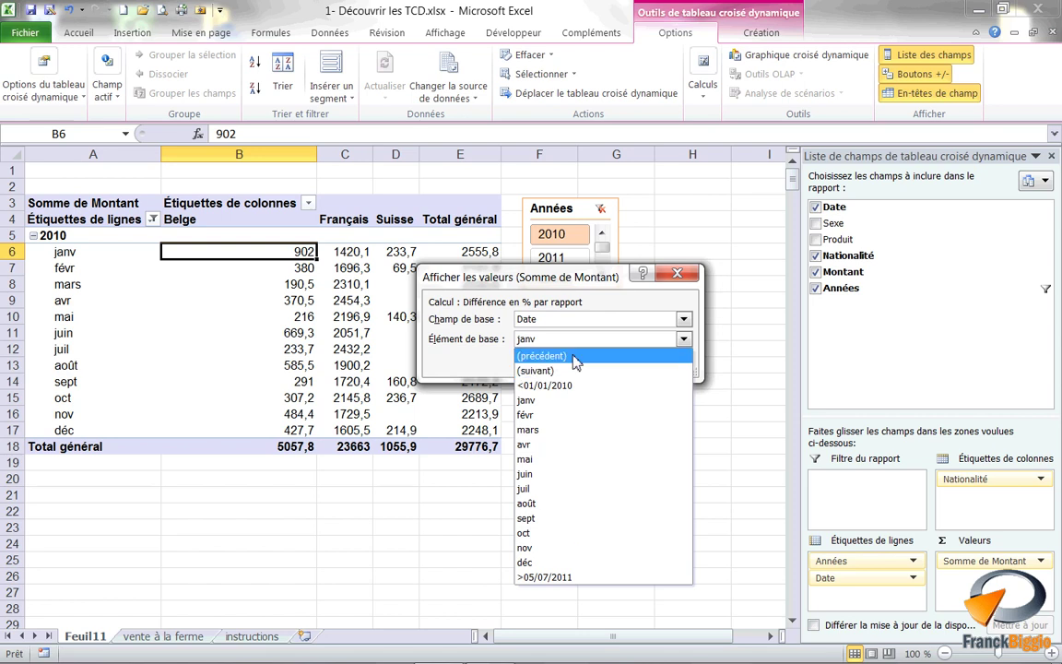
click(573, 355)
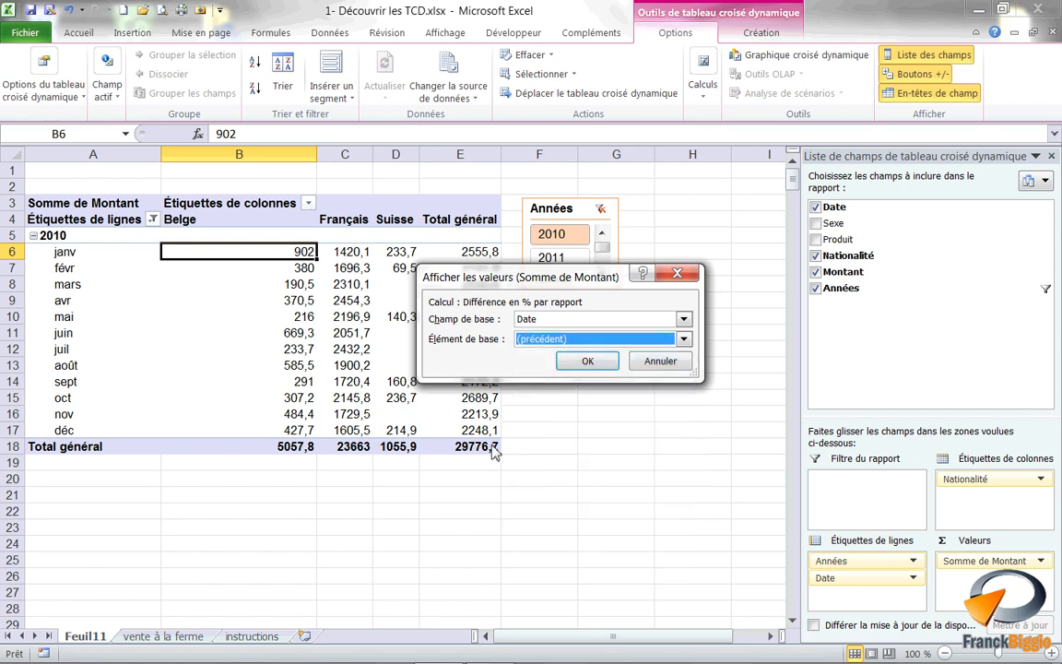
click(577, 365)
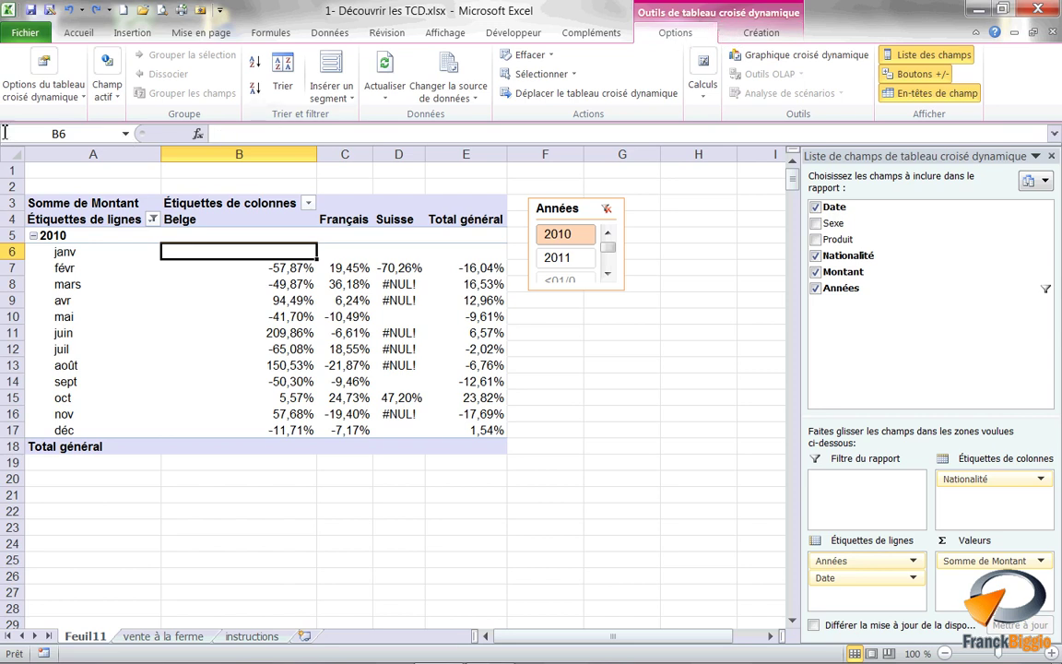
In PivotTable Options, enable the error-value display option left empty so errors show blank.
click(38, 96)
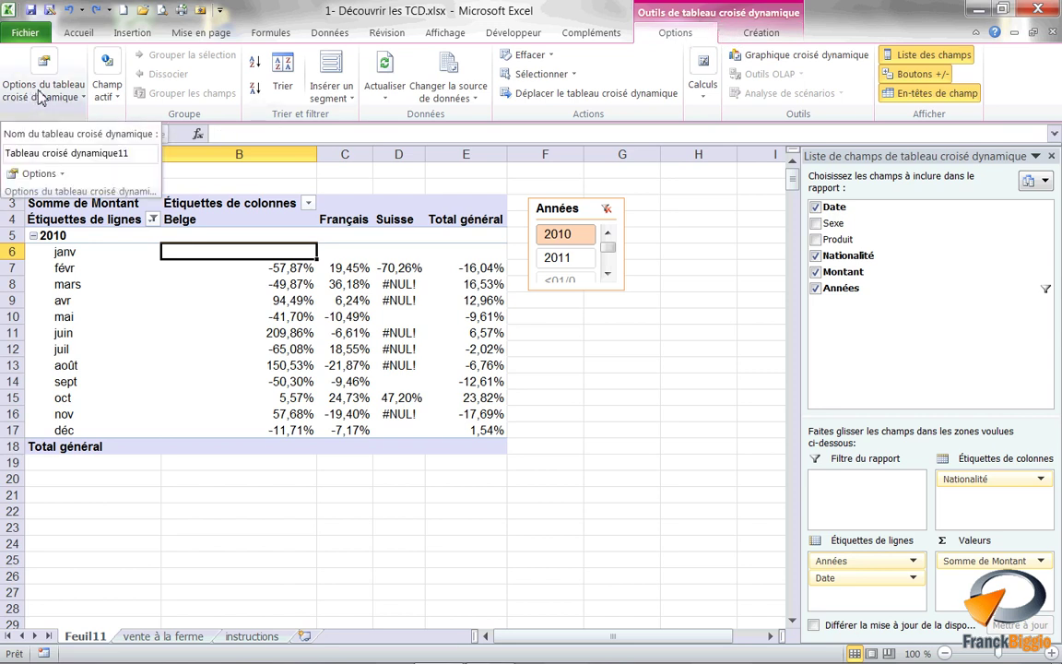
click(34, 177)
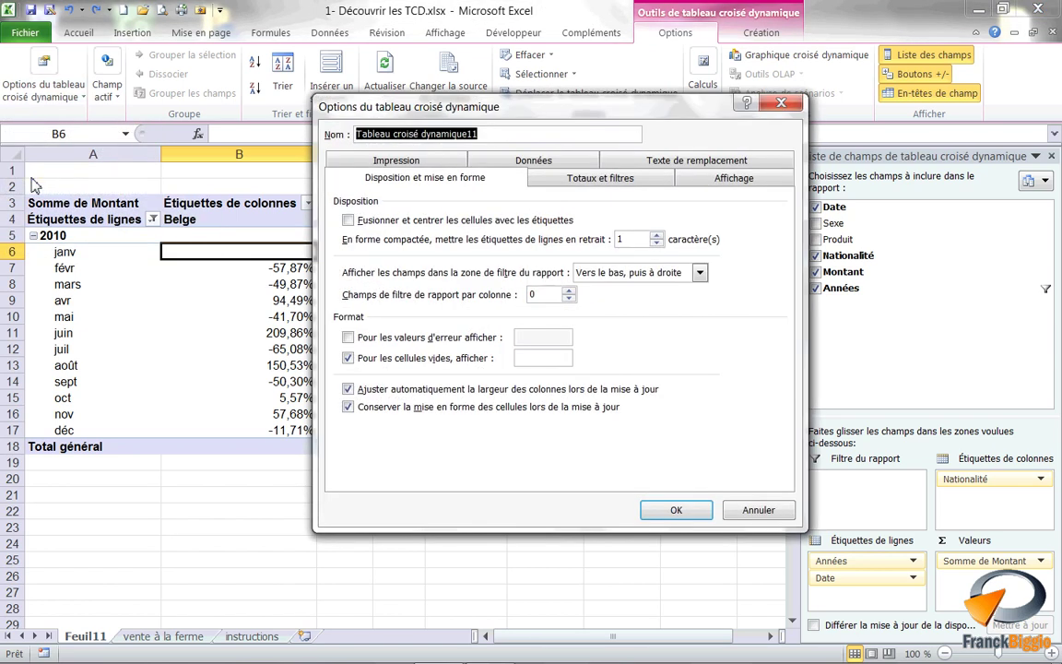
drag(397, 100, 362, 128)
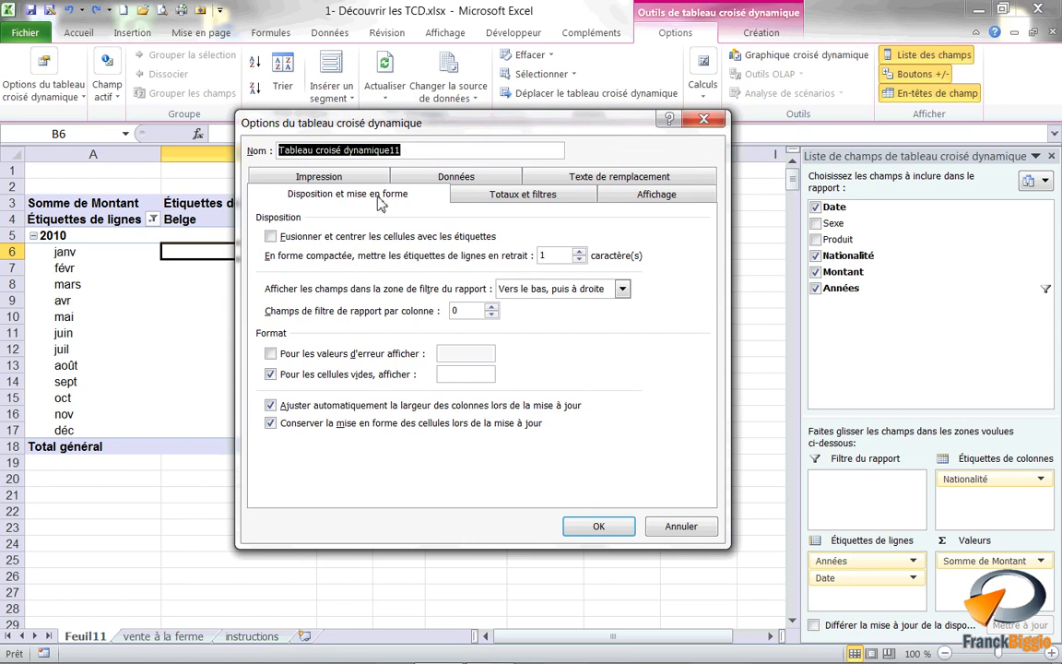
click(272, 353)
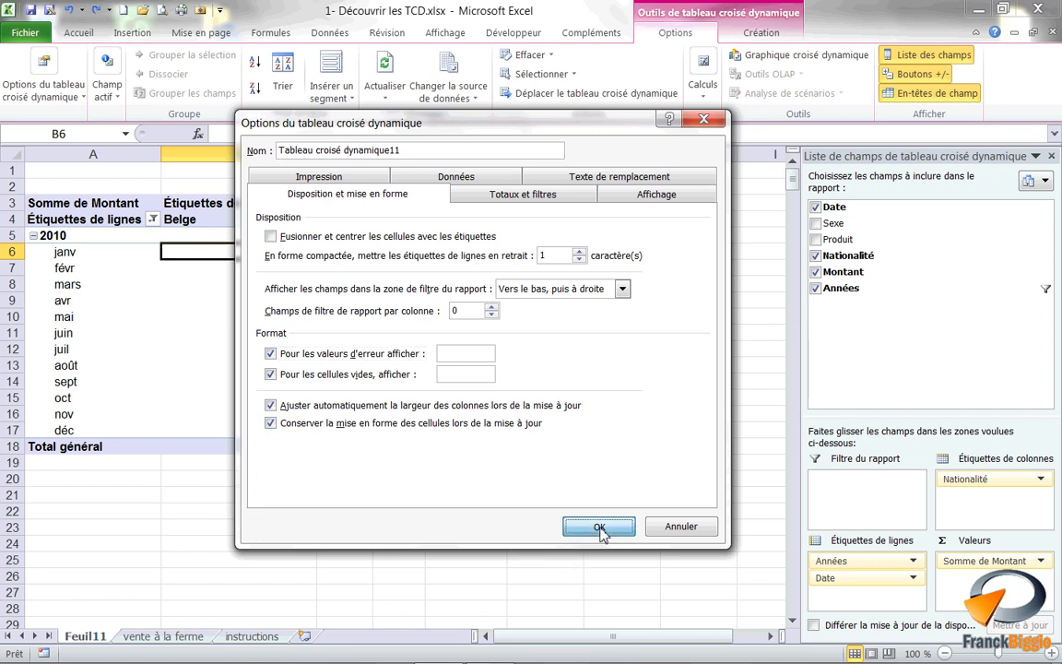
click(599, 529)
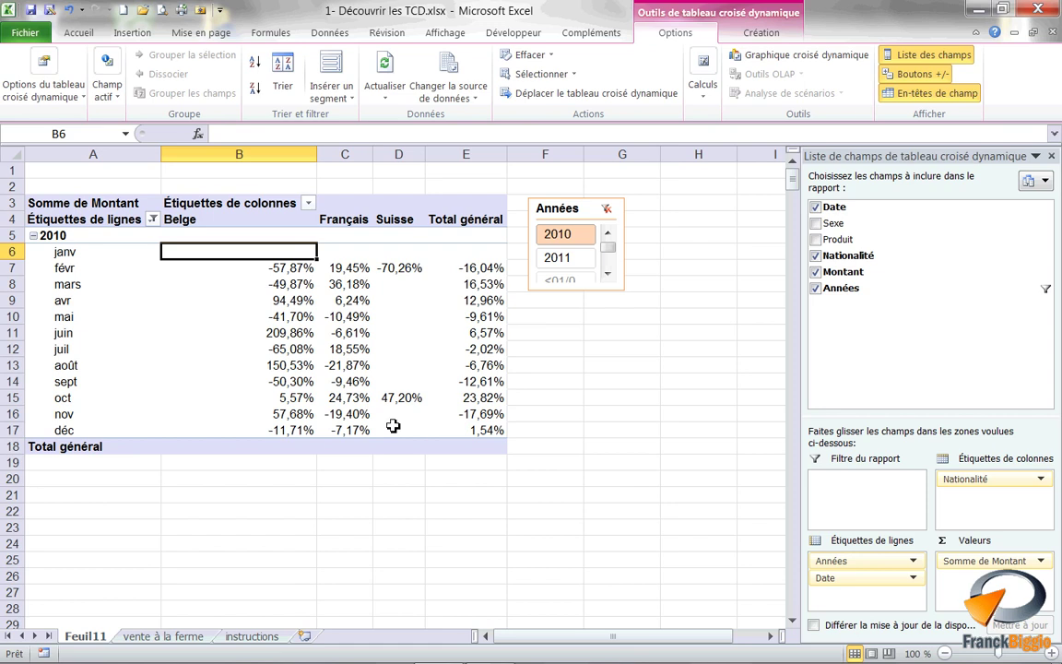
Hide the field list and field headers, and apply the purple Moyen pivot table style.
click(926, 56)
click(921, 93)
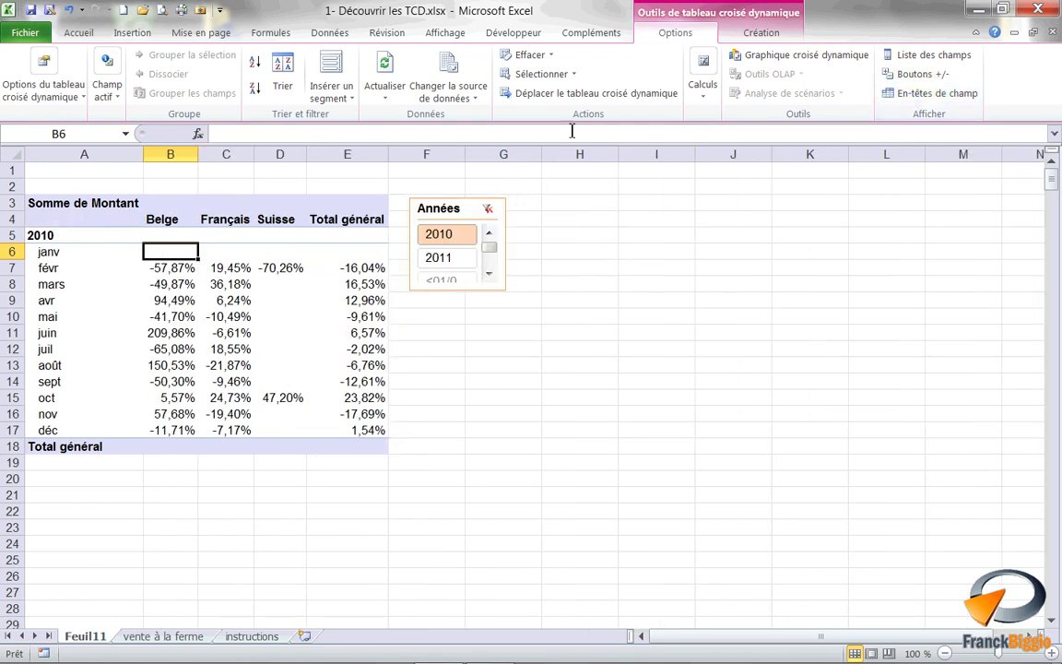
click(763, 33)
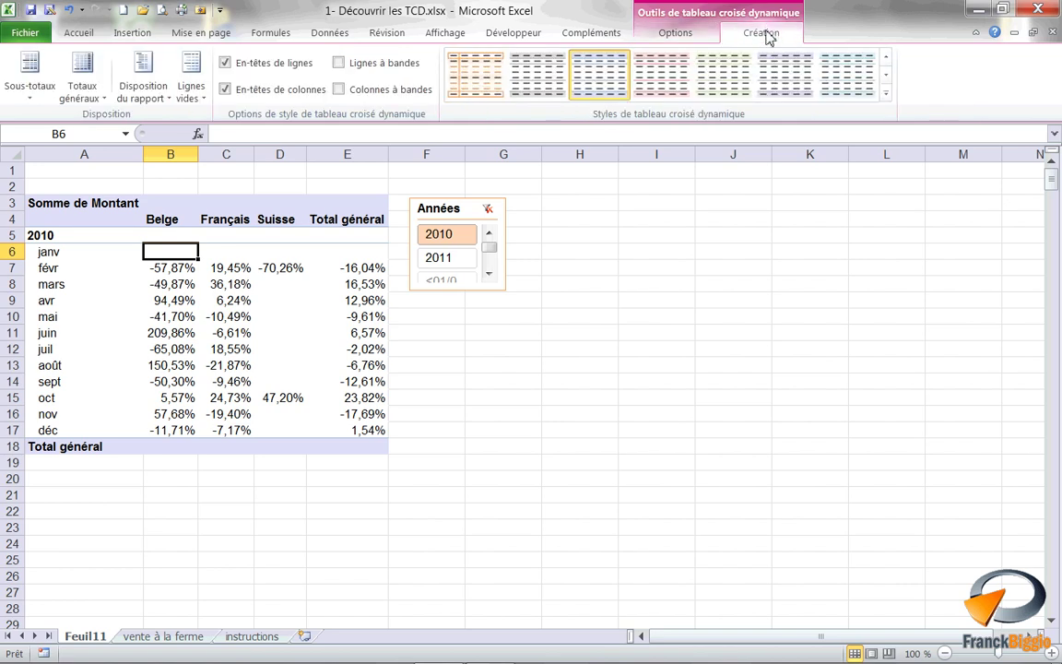
click(886, 92)
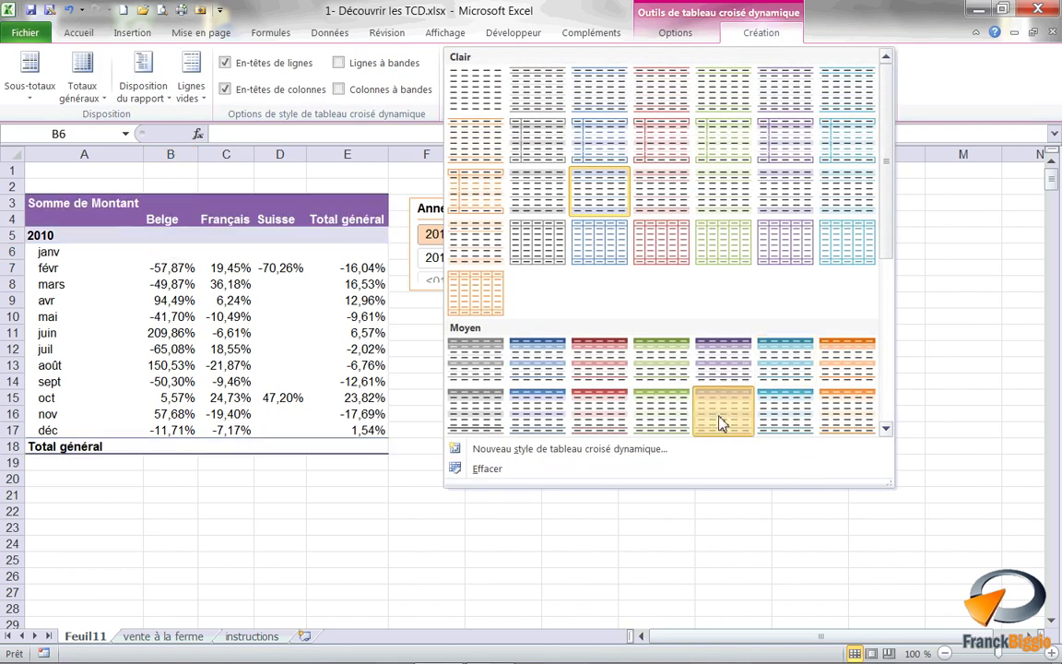
click(705, 410)
Replace the 'Somme de Montant' header in A3 with 'CA'.
click(82, 202)
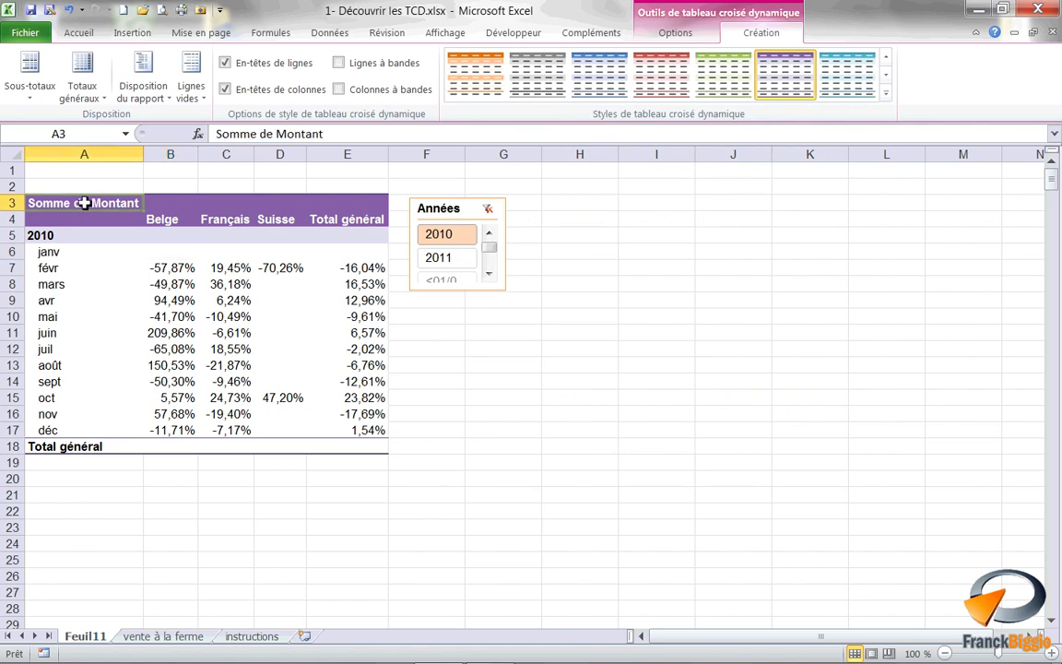
drag(321, 133, 215, 134)
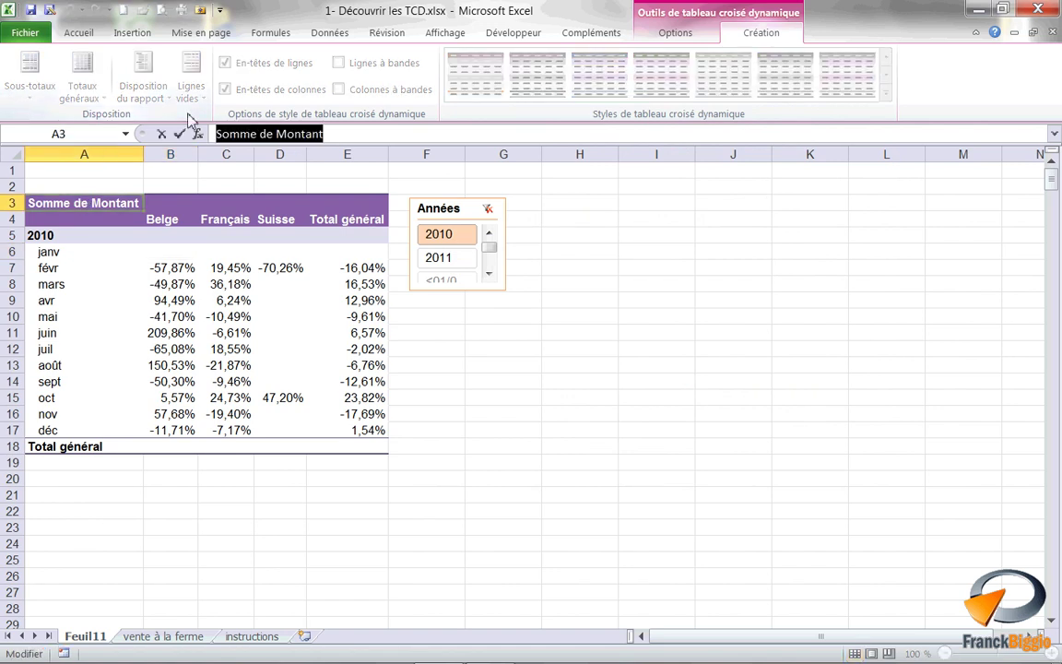
text(CA)
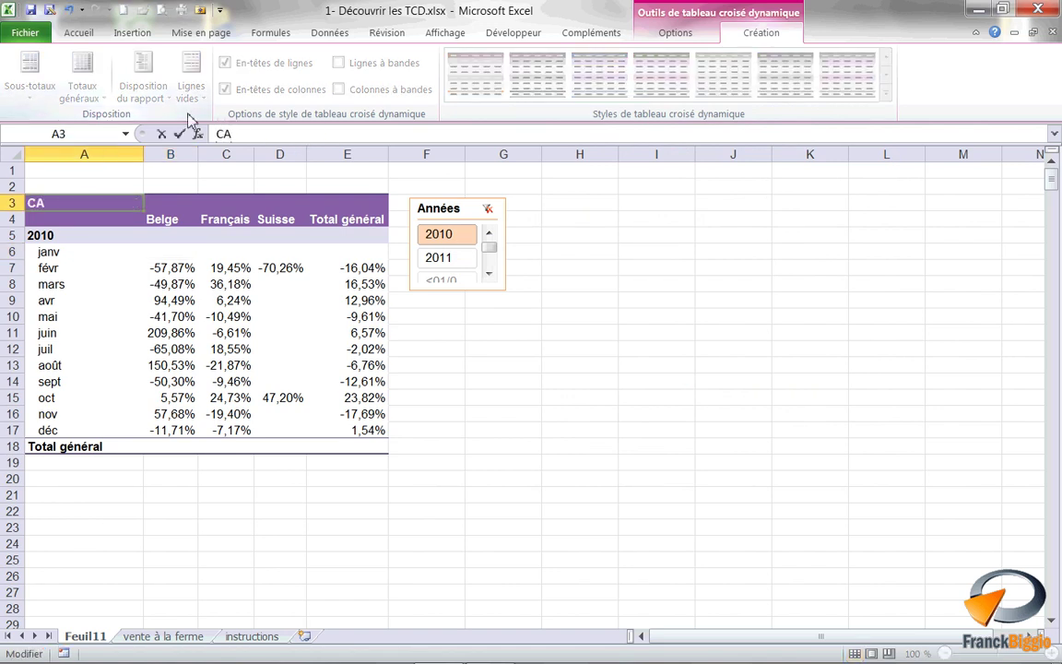
key(Return)
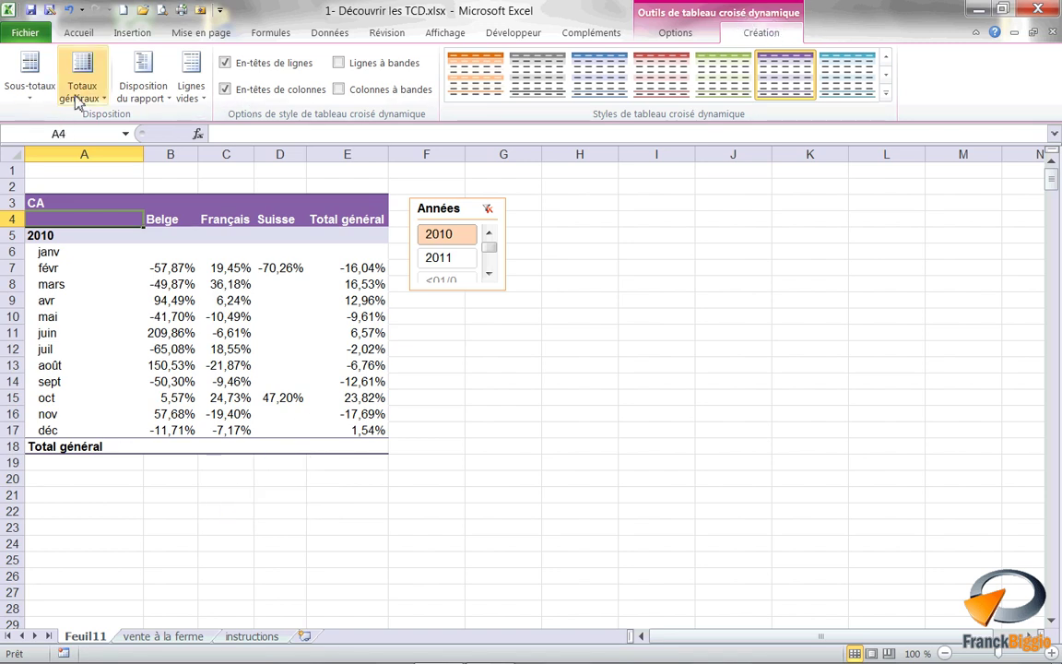
Set Totaux généraux to 'Activé pour les lignes uniquement' so only row grand totals remain.
click(79, 96)
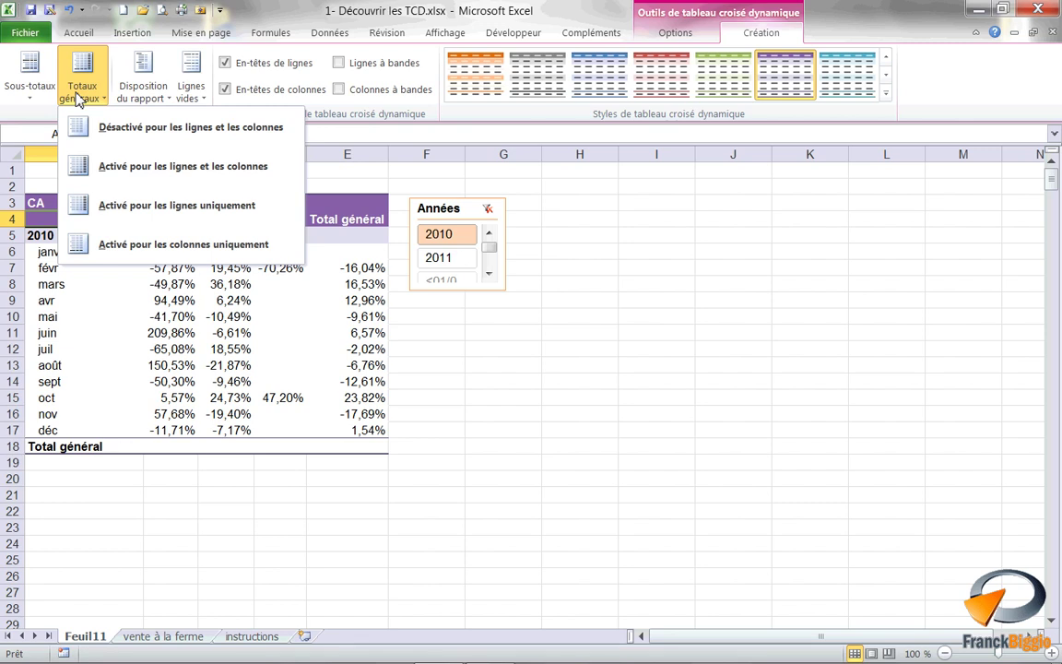
click(92, 208)
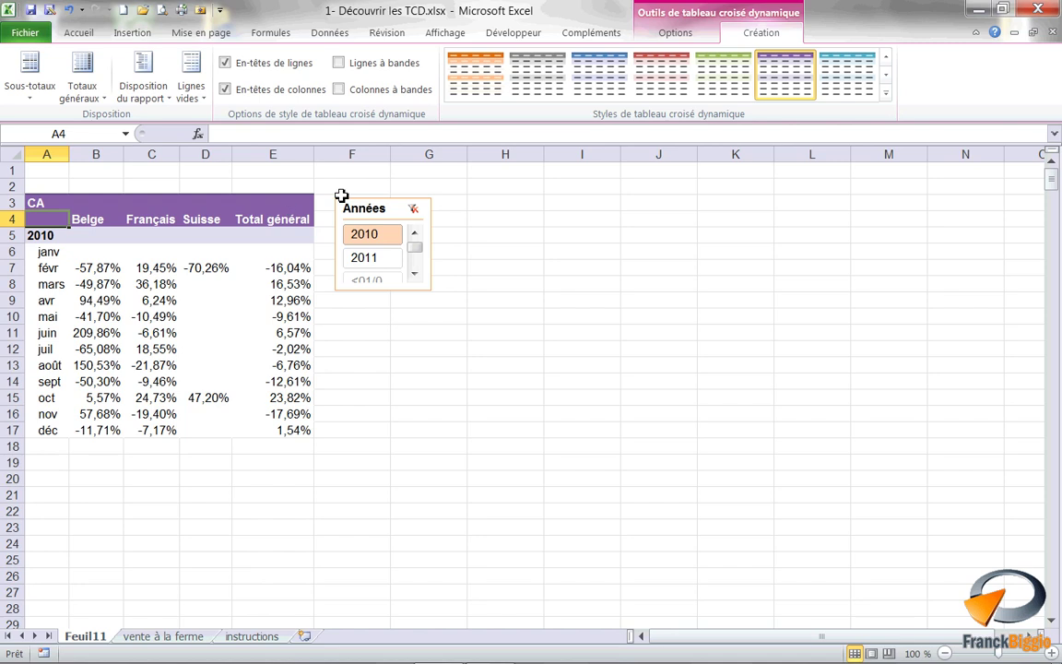